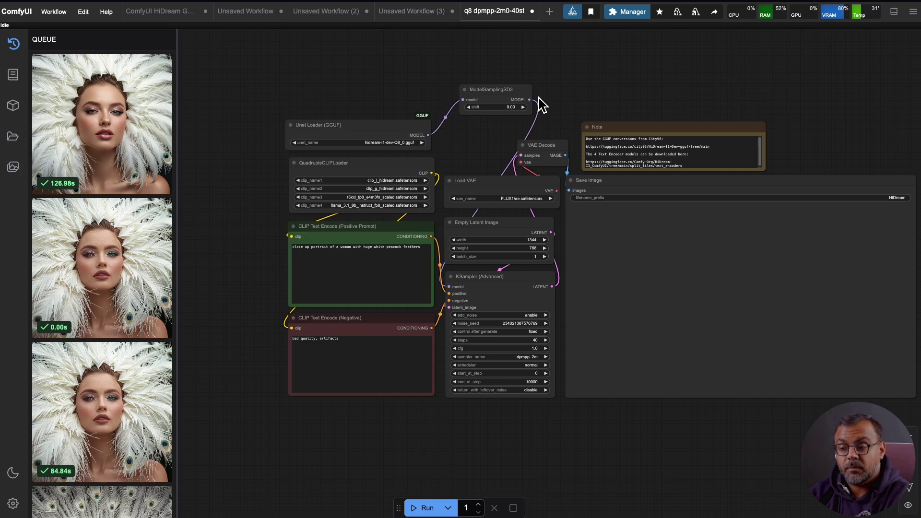
# Move the Unet Loader (GGUF) to the top left and place ModelSamplingSD3 right beside it
pyautogui.moveTo(390, 133); pyautogui.dragTo(339, 96)
pyautogui.scroll(1, 339, 144)
pyautogui.scroll(1, 355, 150)
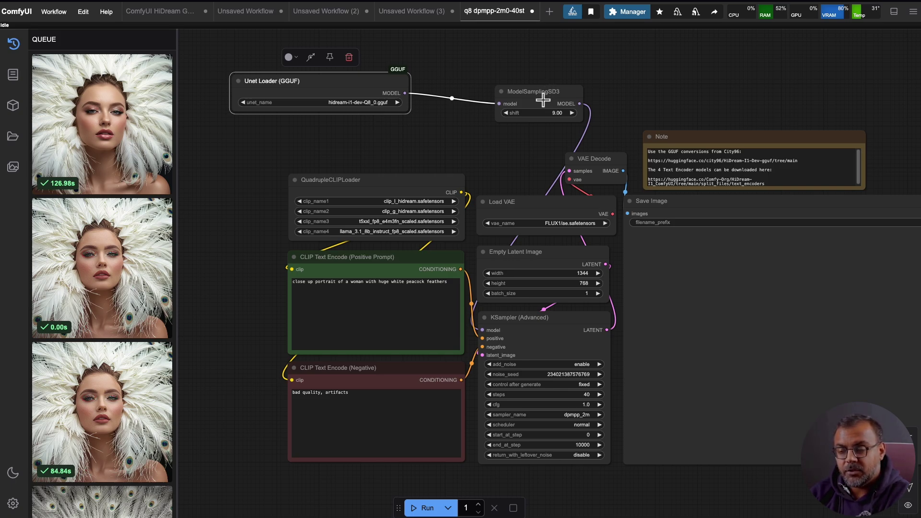
pyautogui.moveTo(541, 100); pyautogui.dragTo(502, 90)
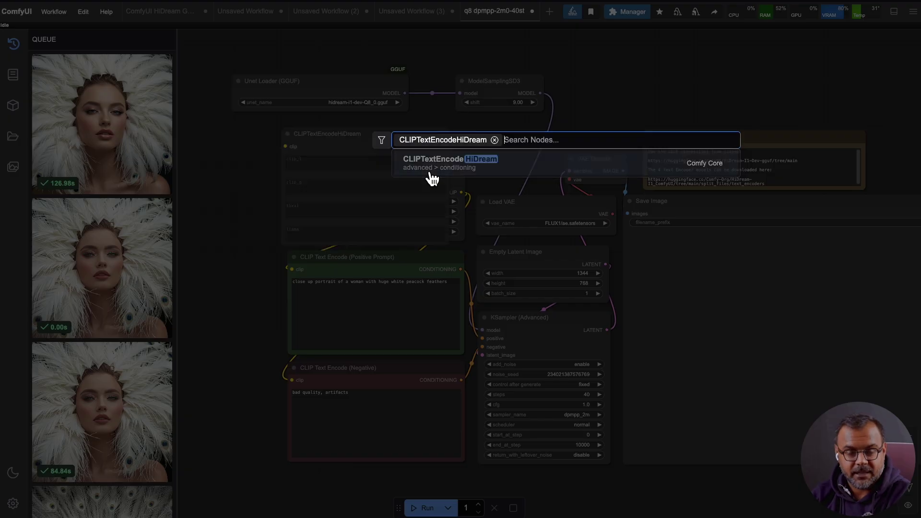
# Add an unconnected CLIPTextEncodeHiDream node and position it in the upper right above the Note
pyautogui.click(431, 179)
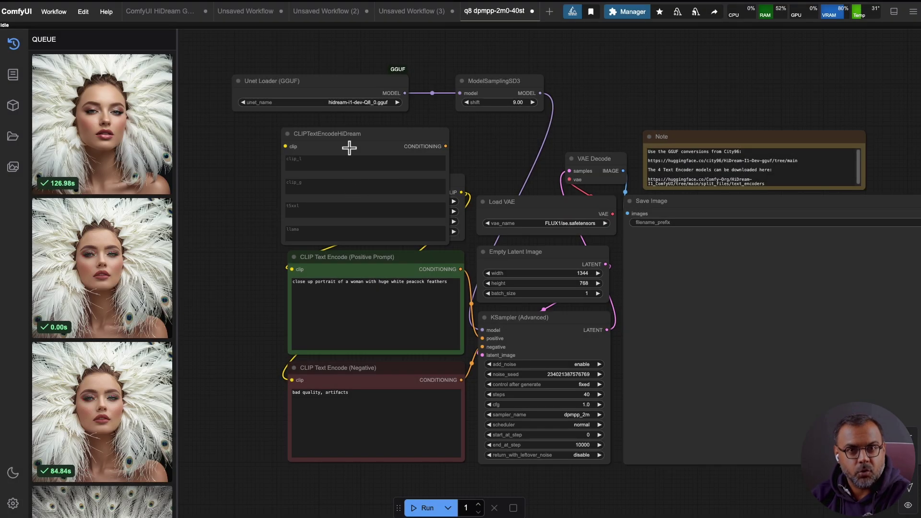
pyautogui.moveTo(349, 148); pyautogui.dragTo(498, 126)
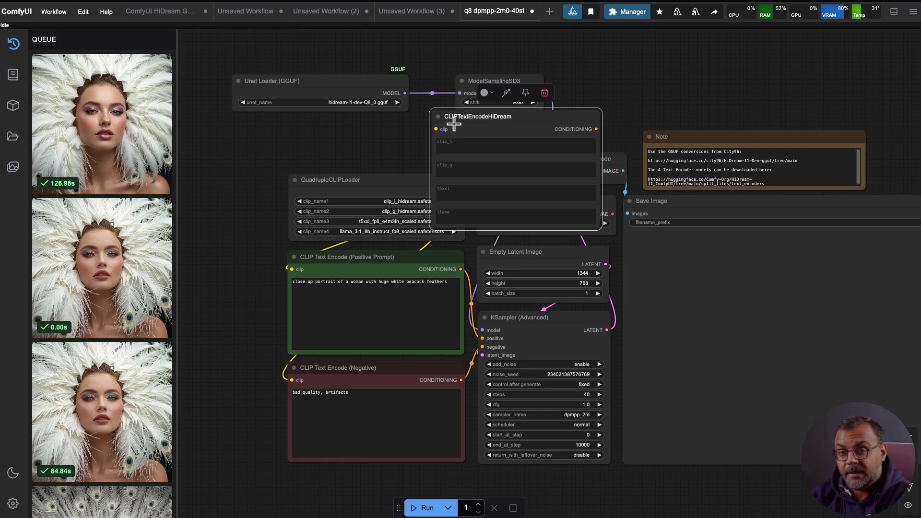
pyautogui.moveTo(501, 143); pyautogui.dragTo(624, 67)
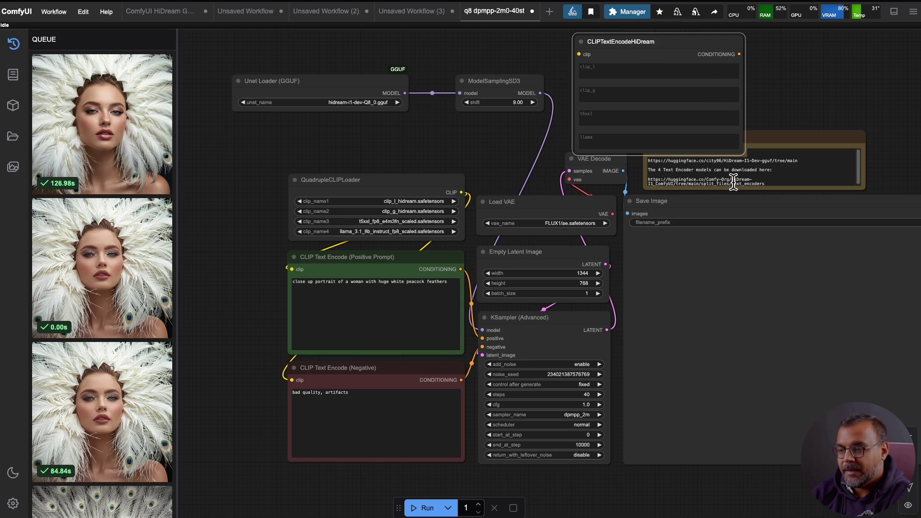
pyautogui.moveTo(472, 152); pyautogui.dragTo(562, 220)
pyautogui.moveTo(660, 132); pyautogui.dragTo(657, 78)
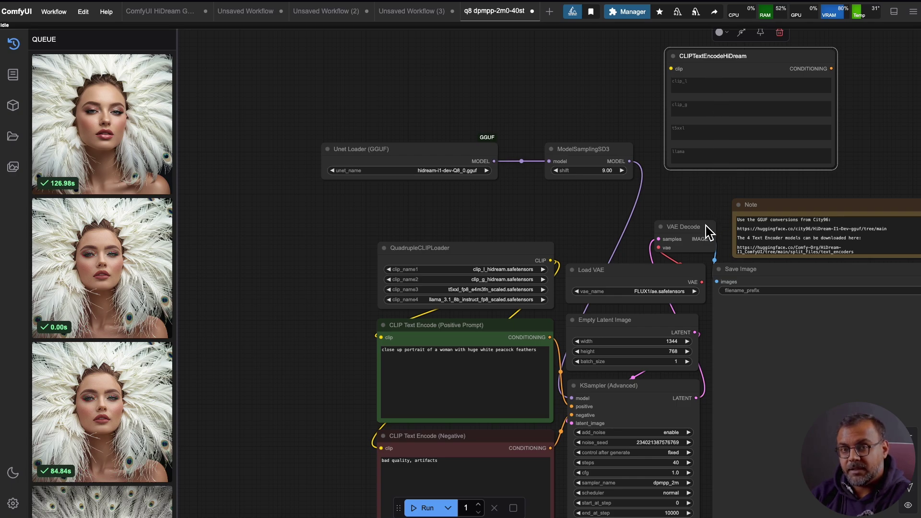
# Keep hidream-i1-dev-Q8_0.gguf as the unet model and select the city96 GGUF link in the Note
pyautogui.scroll(-5, 609, 307)
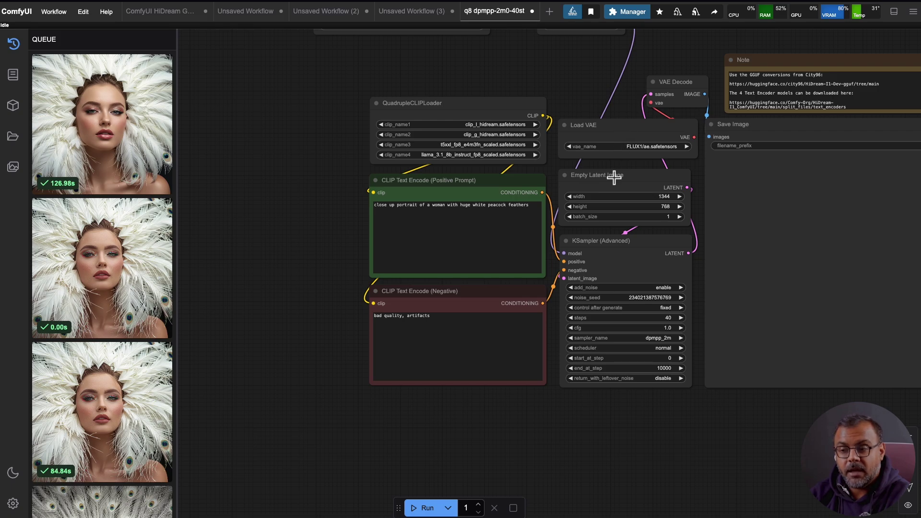
pyautogui.moveTo(689, 424); pyautogui.dragTo(534, 434)
pyautogui.moveTo(300, 86); pyautogui.dragTo(449, 176)
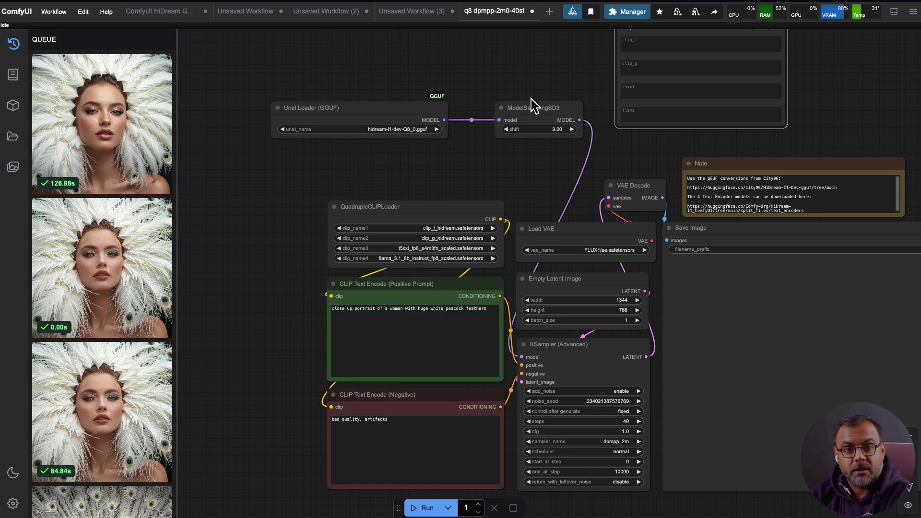
pyautogui.click(383, 151)
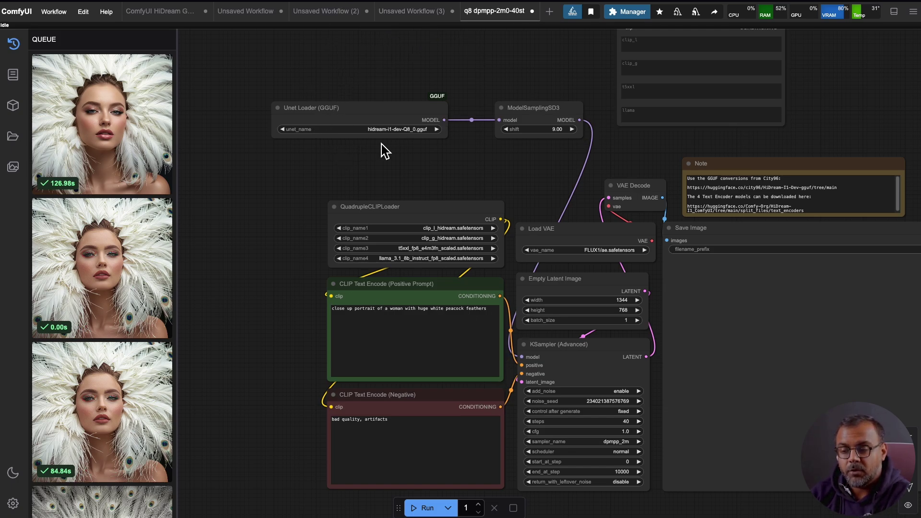
pyautogui.click(402, 136)
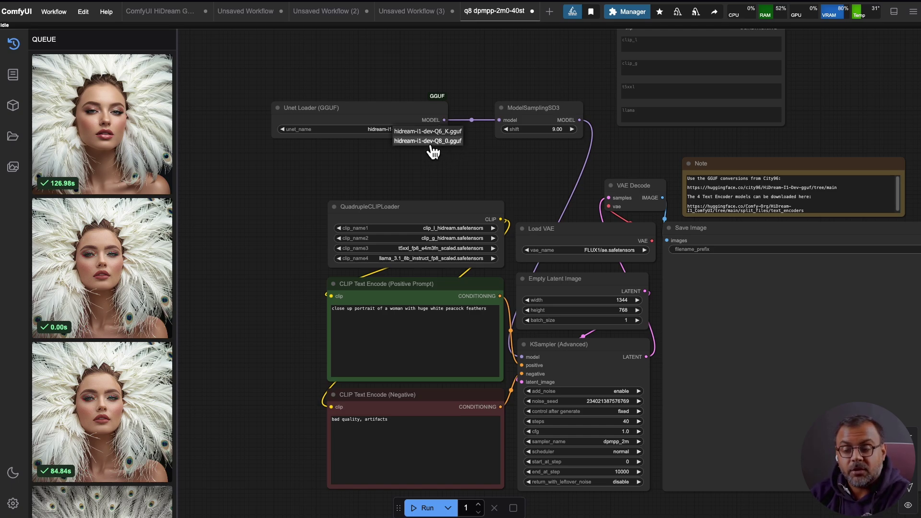
pyautogui.click(428, 141)
pyautogui.click(684, 215)
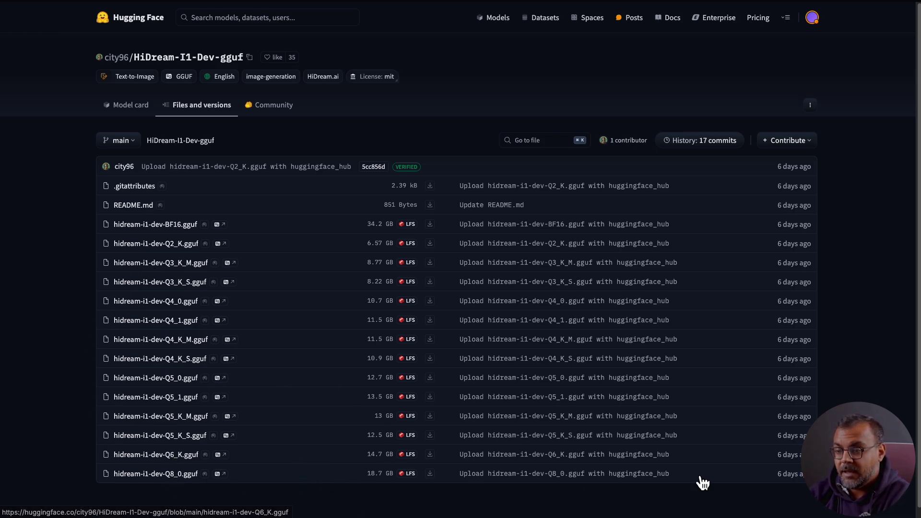
# In Finder, open ComfyUI_windows_portable's models folder, then its unet folder
pyautogui.press('super+Tab')
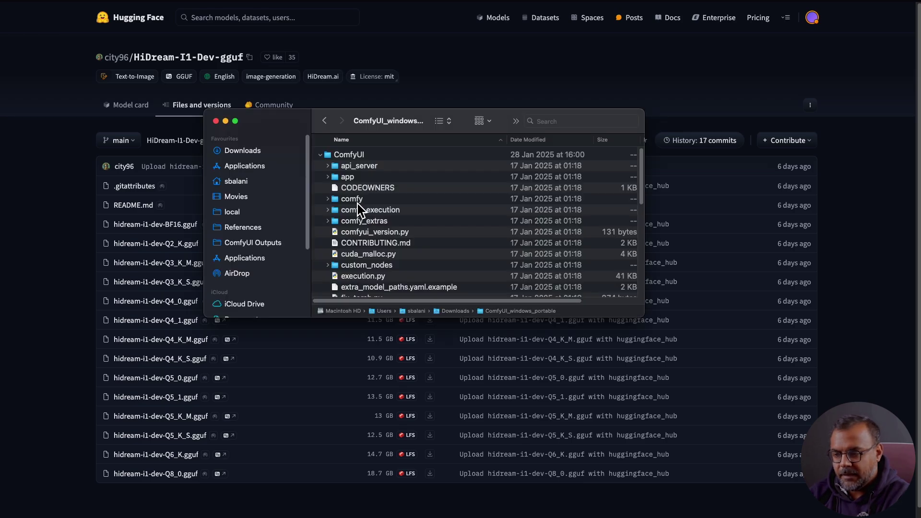
pyautogui.scroll(-5, 340, 192)
pyautogui.doubleClick(340, 195)
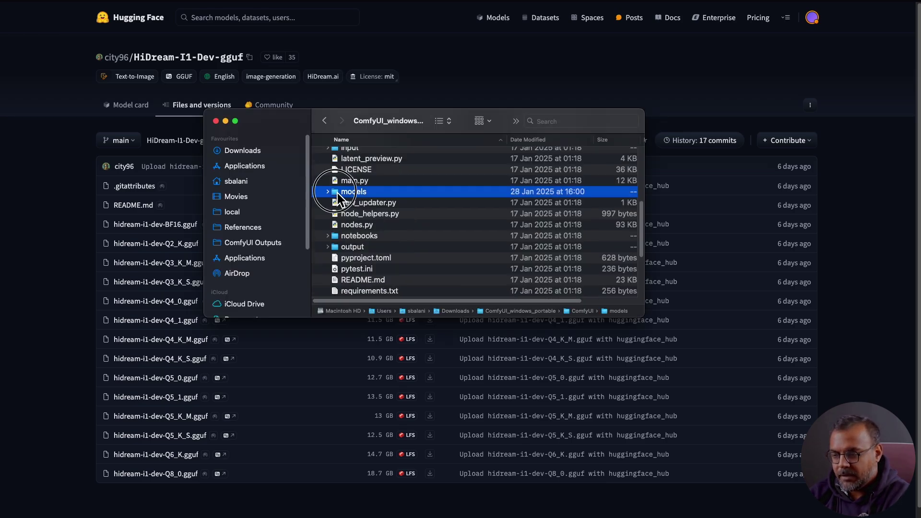
pyautogui.scroll(3, 354, 199)
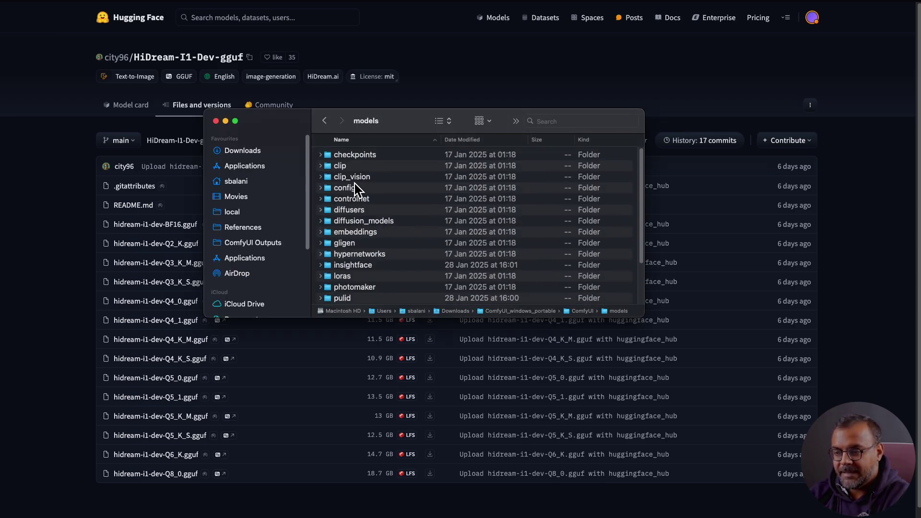
pyautogui.scroll(-3, 354, 197)
pyautogui.doubleClick(349, 264)
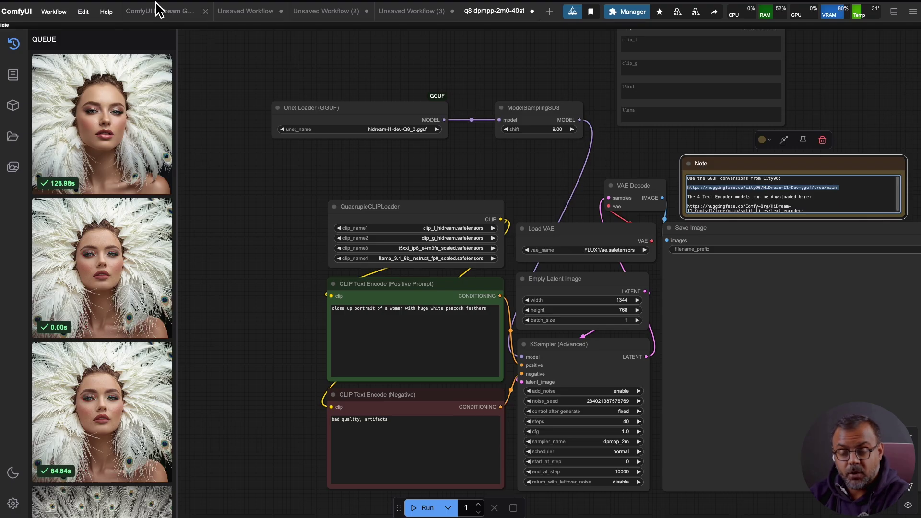
# Recheck the unet model list, then go back to models and open text_encoders in Finder
pyautogui.click(400, 129)
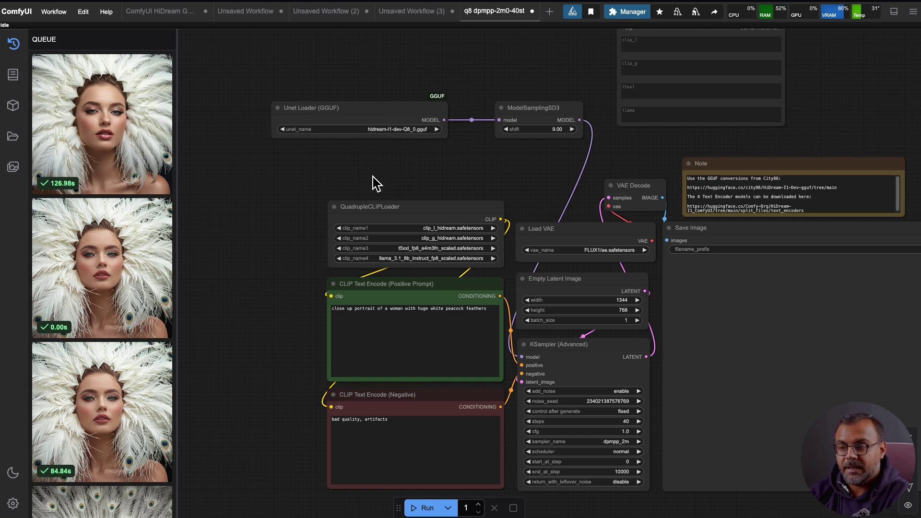
pyautogui.moveTo(288, 230); pyautogui.dragTo(263, 164)
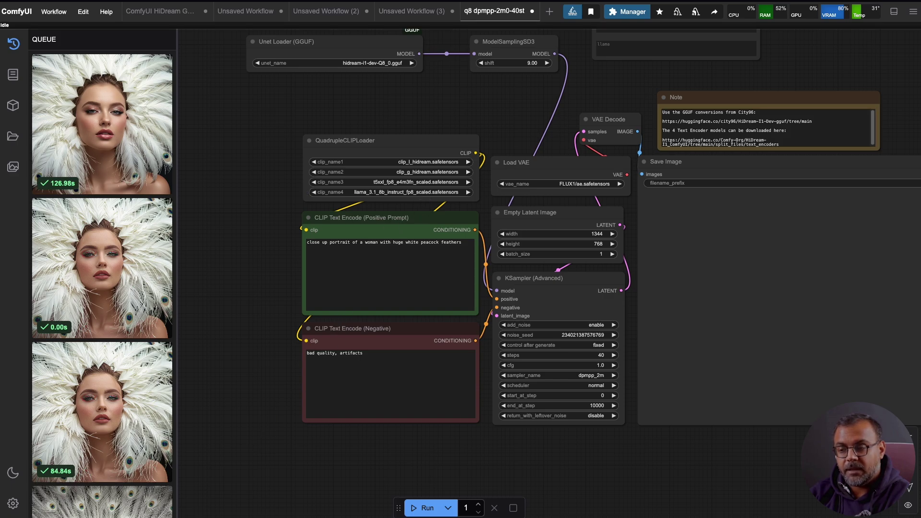
pyautogui.press('super+Tab')
pyautogui.click(324, 120)
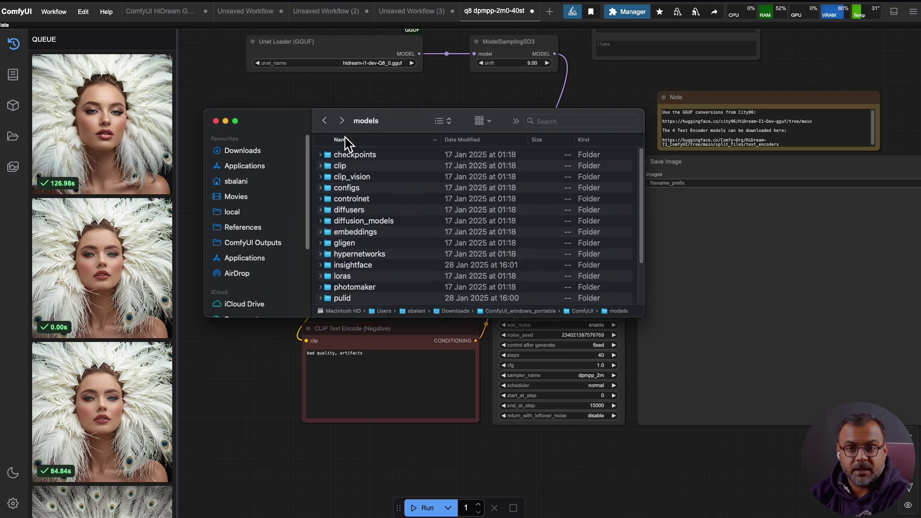
pyautogui.scroll(-1, 359, 271)
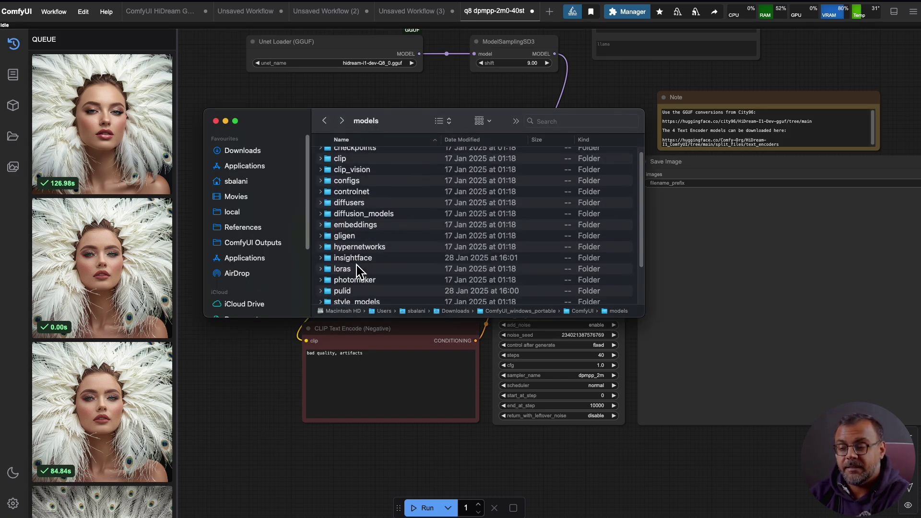
pyautogui.scroll(-2, 359, 271)
pyautogui.doubleClick(426, 271)
pyautogui.moveTo(404, 129); pyautogui.dragTo(601, 269)
# Return to the ComfyUI graph and select the QuadrupleCLIPLoader node
pyautogui.click(297, 216)
pyautogui.scroll(5, 349, 180)
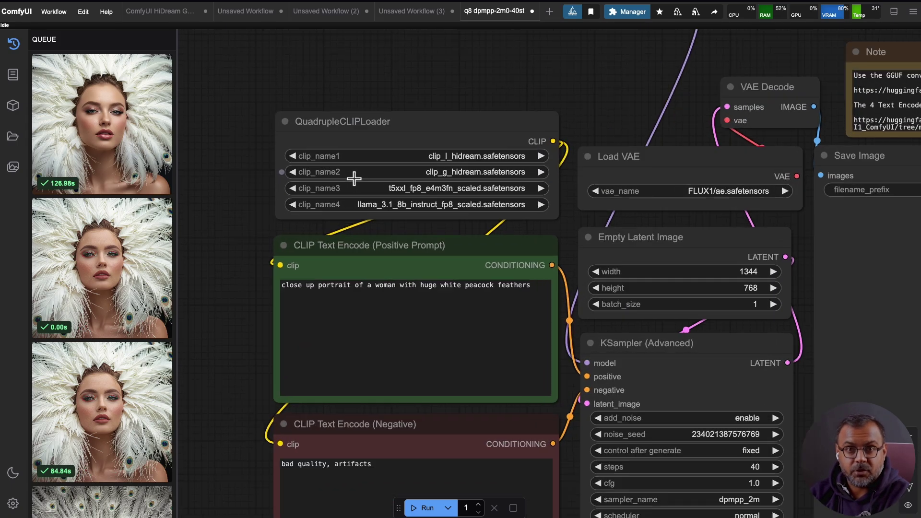
pyautogui.scroll(3, 354, 178)
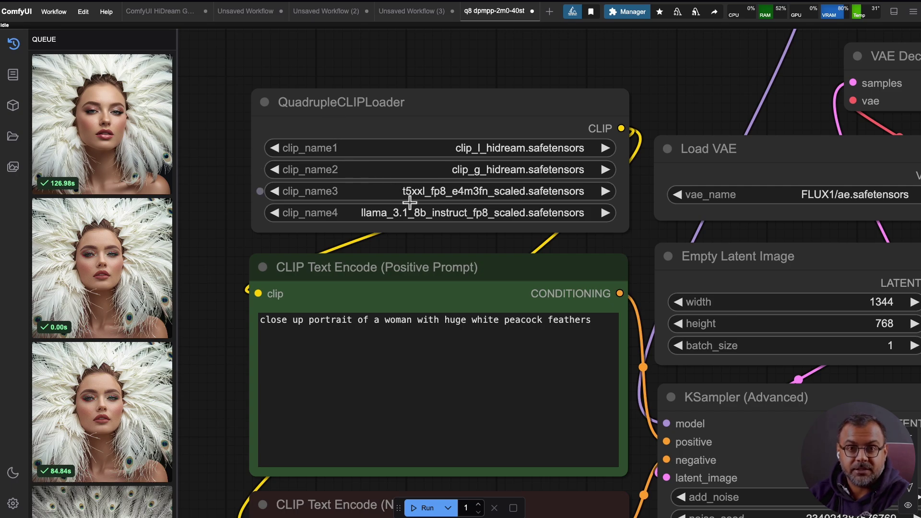
pyautogui.click(436, 178)
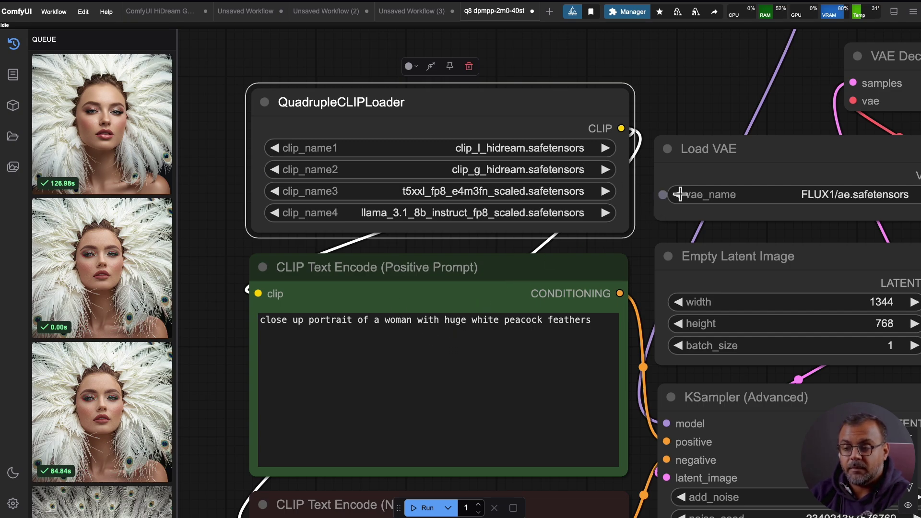
pyautogui.hscroll(5, 624, 192)
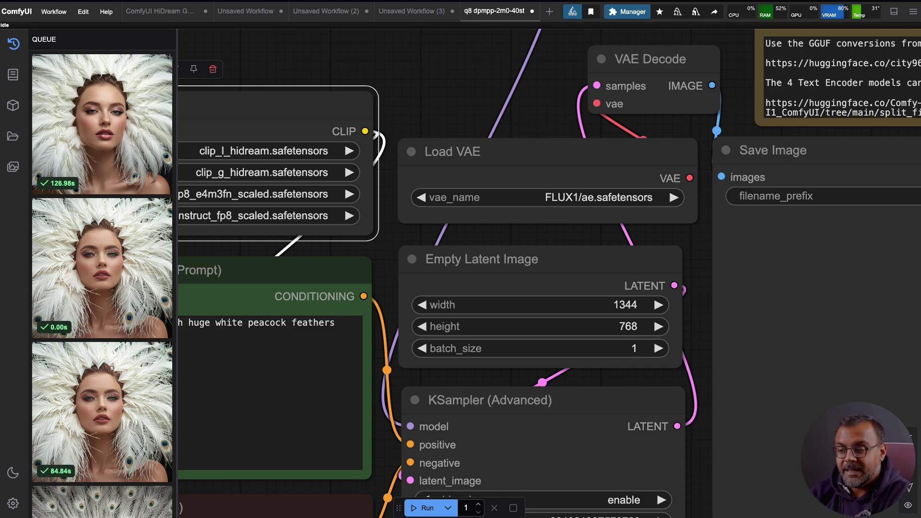
# Open the vae folder in Finder, which holds only put_vae_here
pyautogui.press('super+Tab')
pyautogui.click(551, 266)
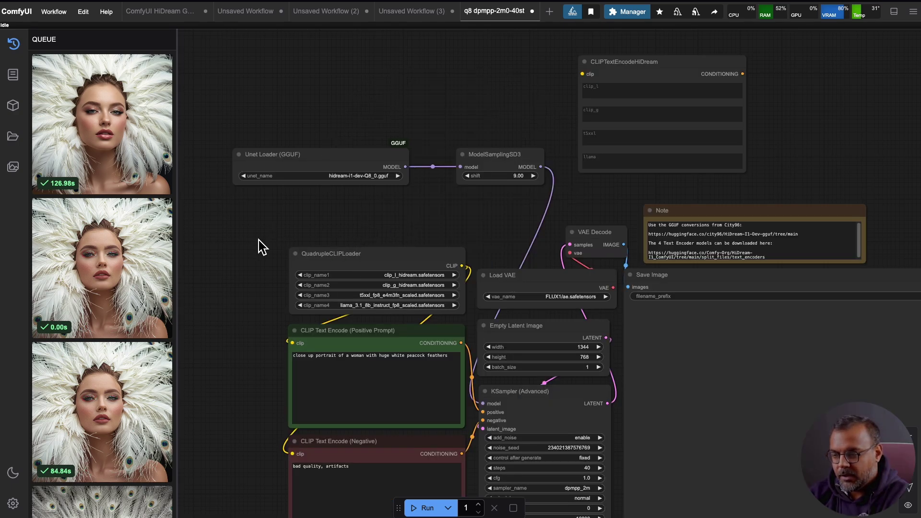
pyautogui.scroll(-5, 422, 199)
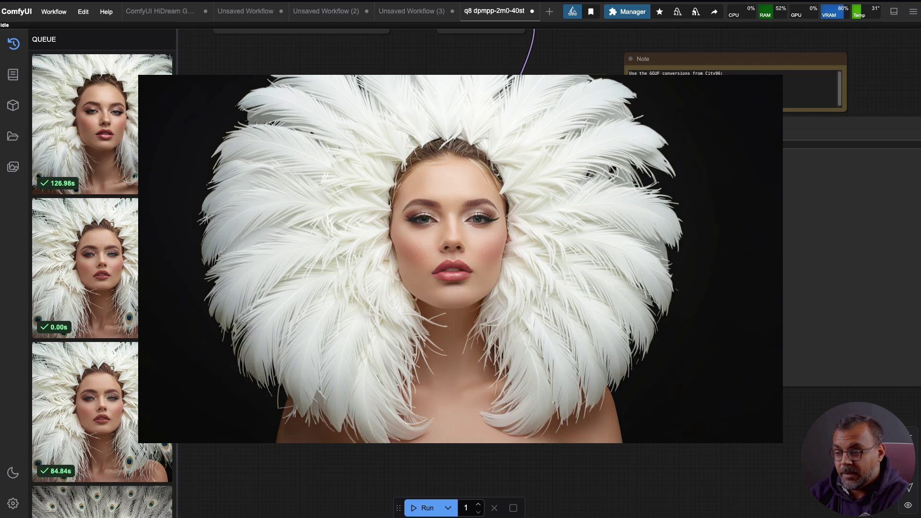
# Check the sampler list, then browse the generated peacock-feather portraits with the arrow keys
pyautogui.press('Escape')
pyautogui.scroll(3, 541, 288)
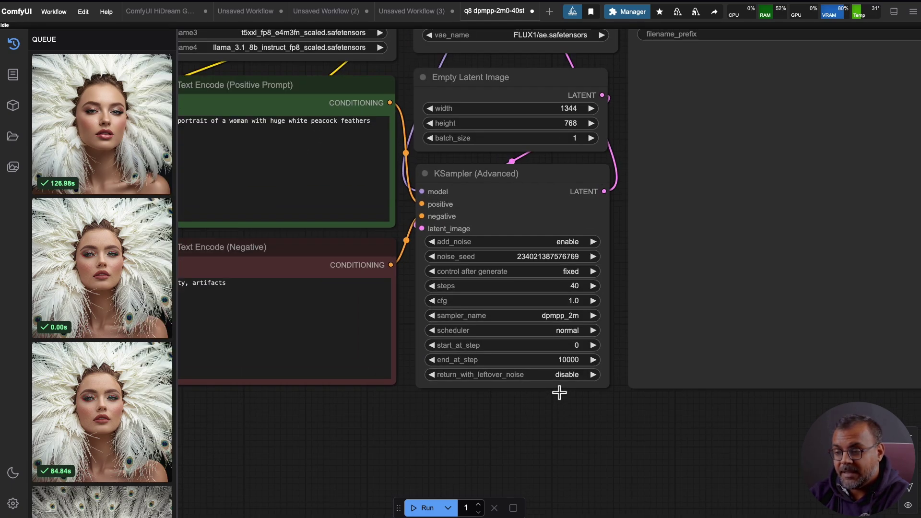
pyautogui.click(573, 317)
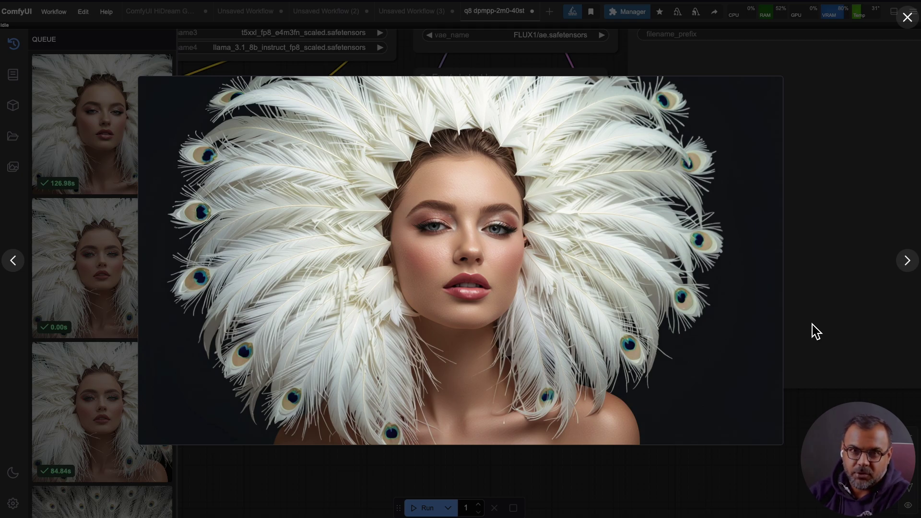
pyautogui.press('Right')
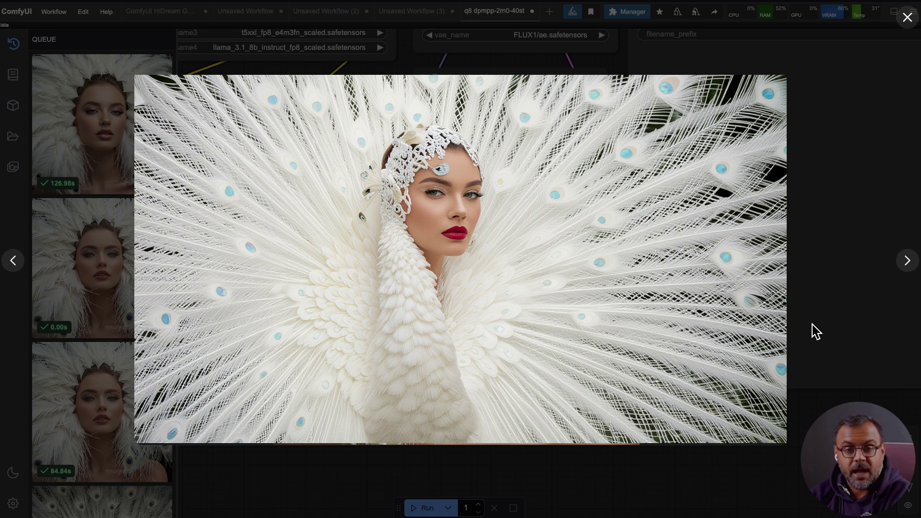
pyautogui.press('Left')
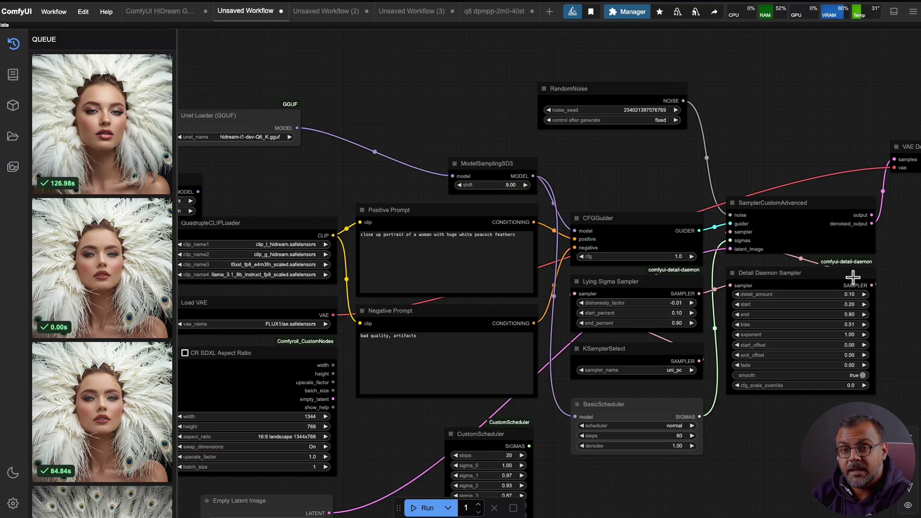
pyautogui.moveTo(849, 276)
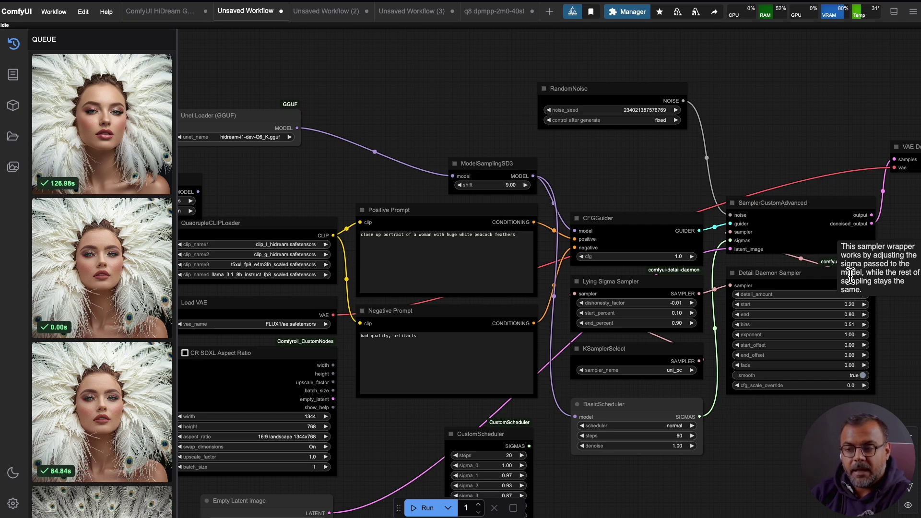
pyautogui.moveTo(395, 111); pyautogui.dragTo(444, 64)
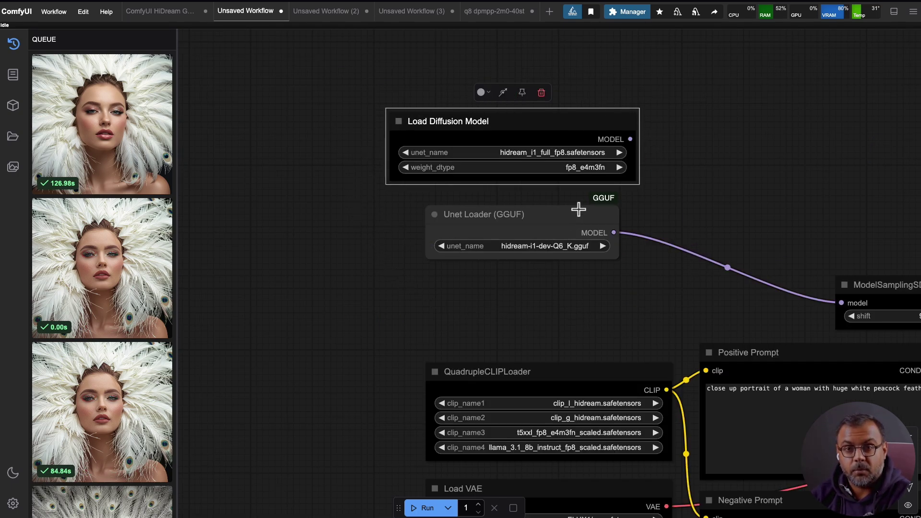
pyautogui.moveTo(734, 172); pyautogui.dragTo(496, 117)
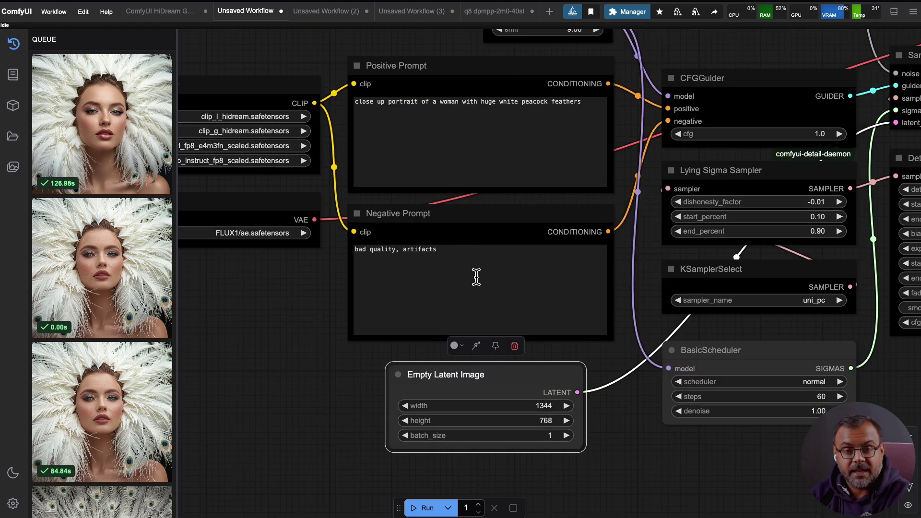
pyautogui.scroll(-1, 643, 388)
pyautogui.scroll(-2, 662, 446)
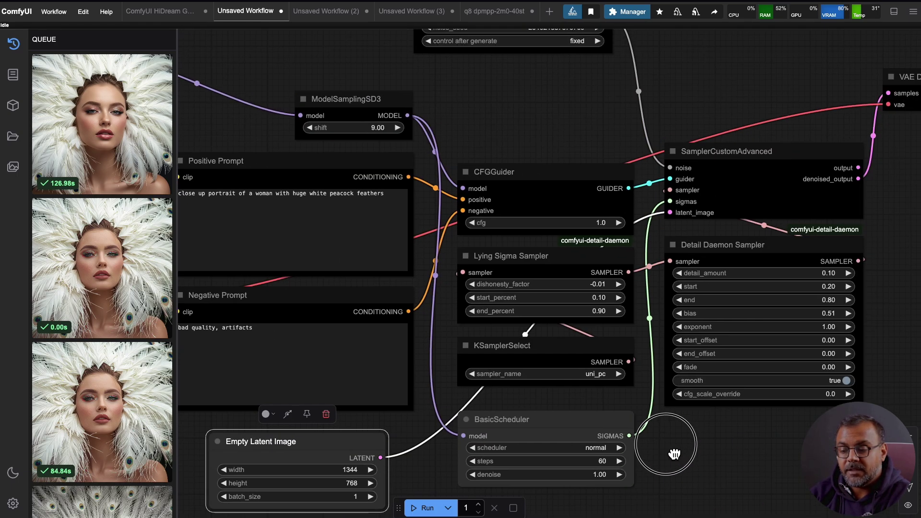
pyautogui.scroll(2, 603, 421)
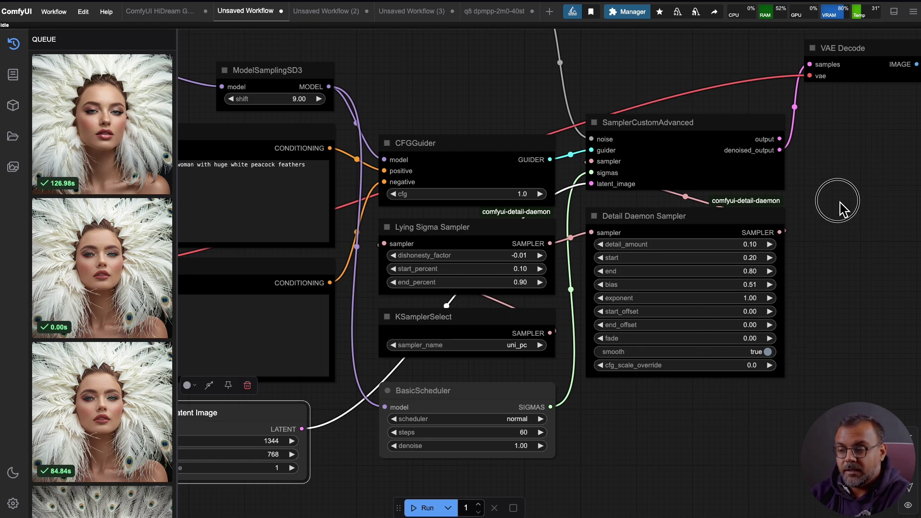
# Regroup VAE Decode, SamplerCustomAdvanced, RandomNoise and CFGGuider together near the top
pyautogui.moveTo(833, 199); pyautogui.dragTo(638, 413)
pyautogui.moveTo(671, 254); pyautogui.dragTo(853, 142)
pyautogui.moveTo(444, 324); pyautogui.dragTo(631, 125)
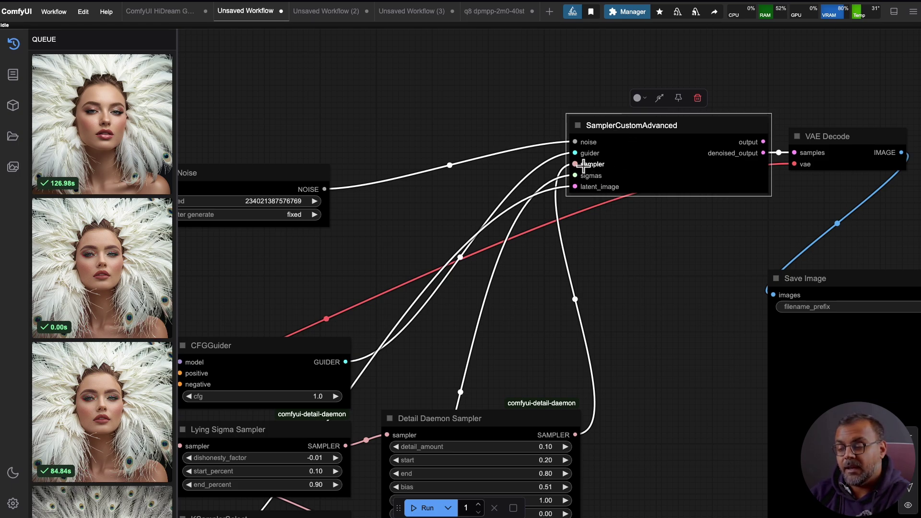
pyautogui.moveTo(633, 298); pyautogui.dragTo(697, 313)
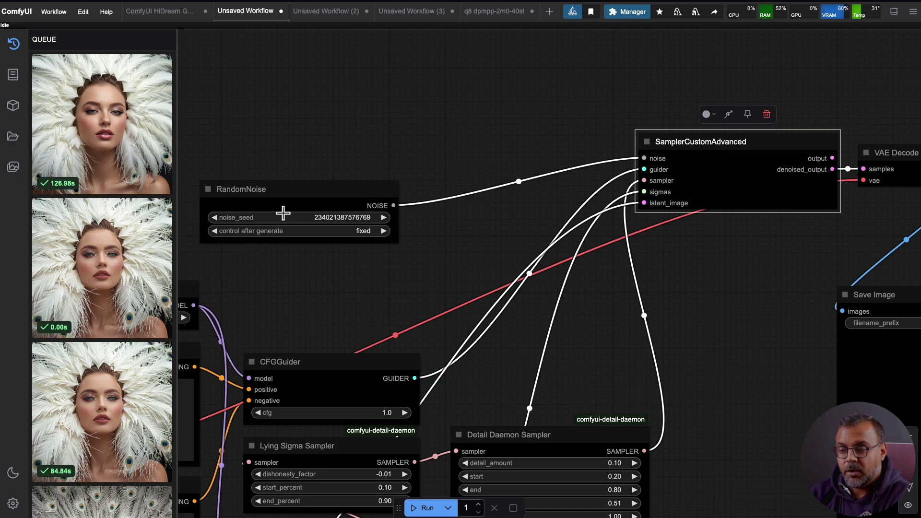
pyautogui.moveTo(280, 210); pyautogui.dragTo(470, 78)
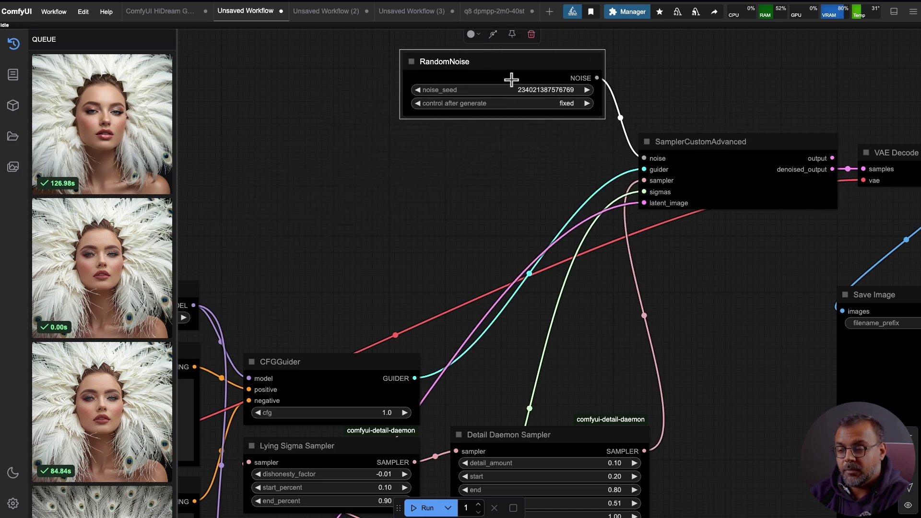
pyautogui.click(601, 189)
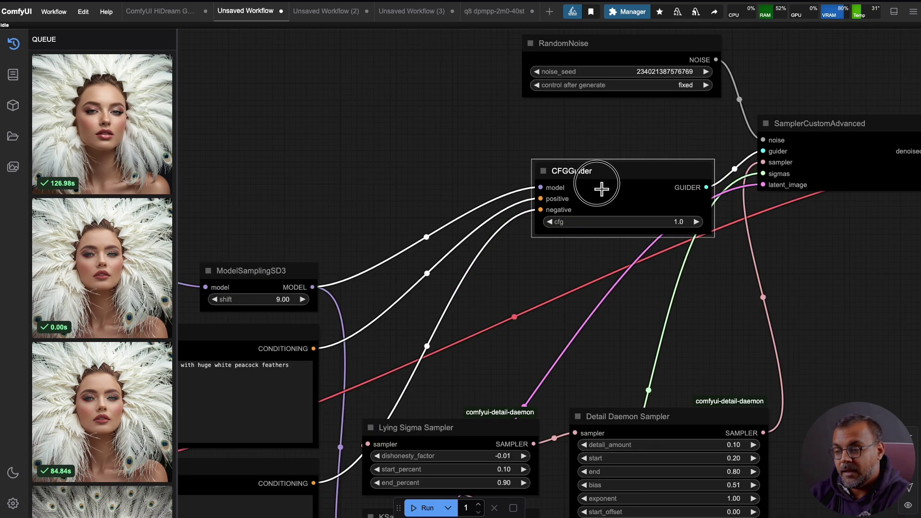
pyautogui.moveTo(601, 189); pyautogui.dragTo(599, 152)
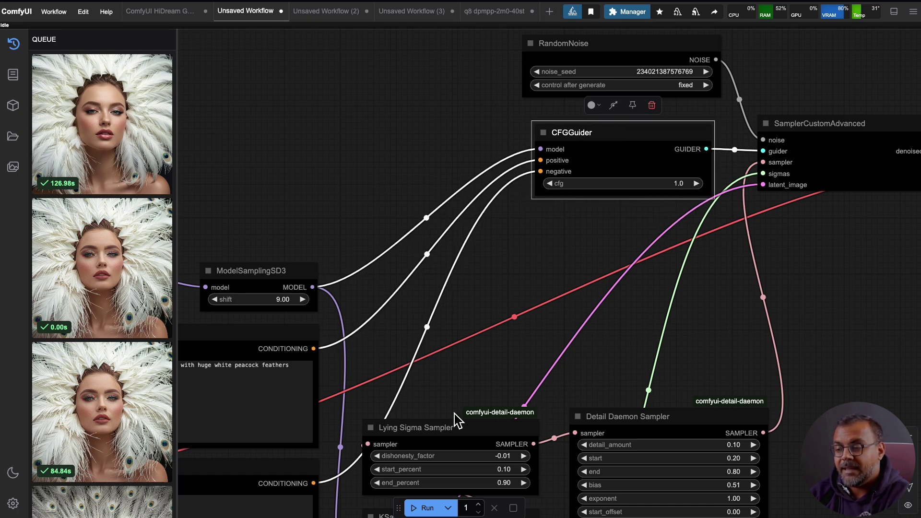
# Move KSamplerSelect under CFGGuider and set its sampler_name to dpmpp_2m
pyautogui.click(509, 99)
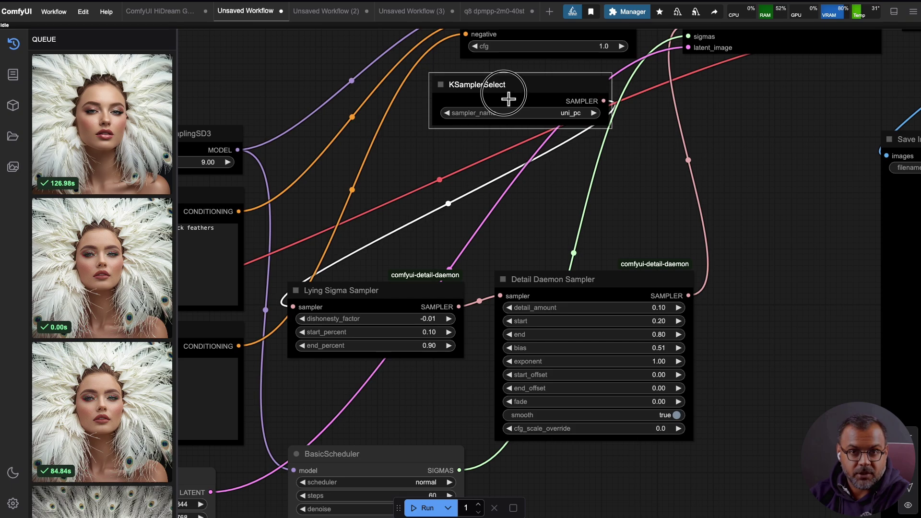
pyautogui.moveTo(508, 100); pyautogui.dragTo(520, 92)
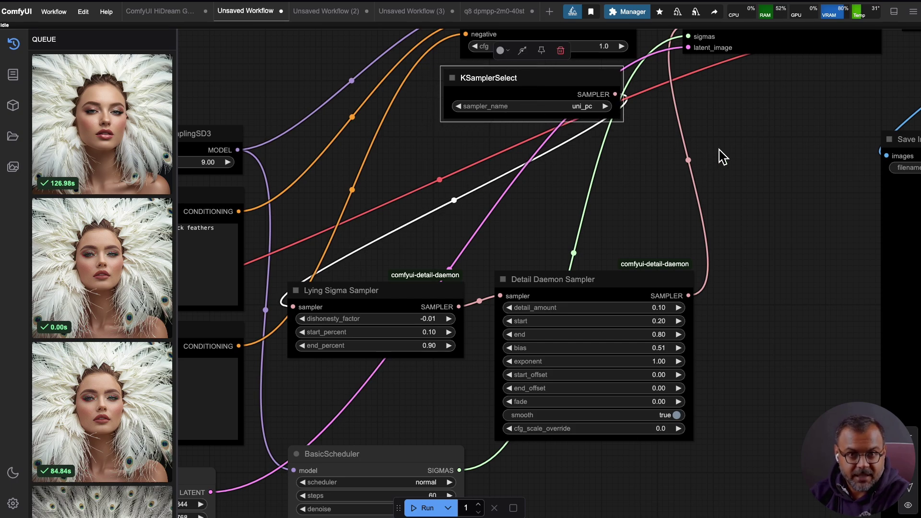
pyautogui.moveTo(743, 153); pyautogui.dragTo(758, 262)
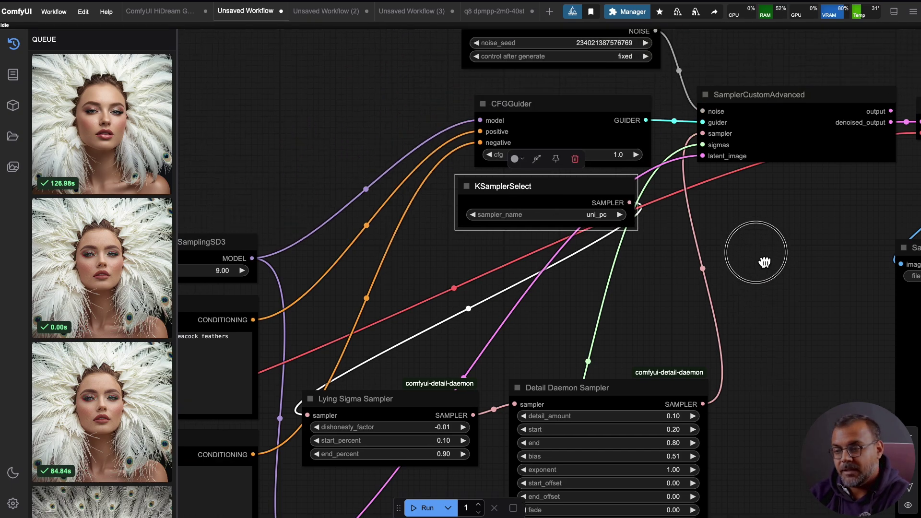
pyautogui.click(574, 217)
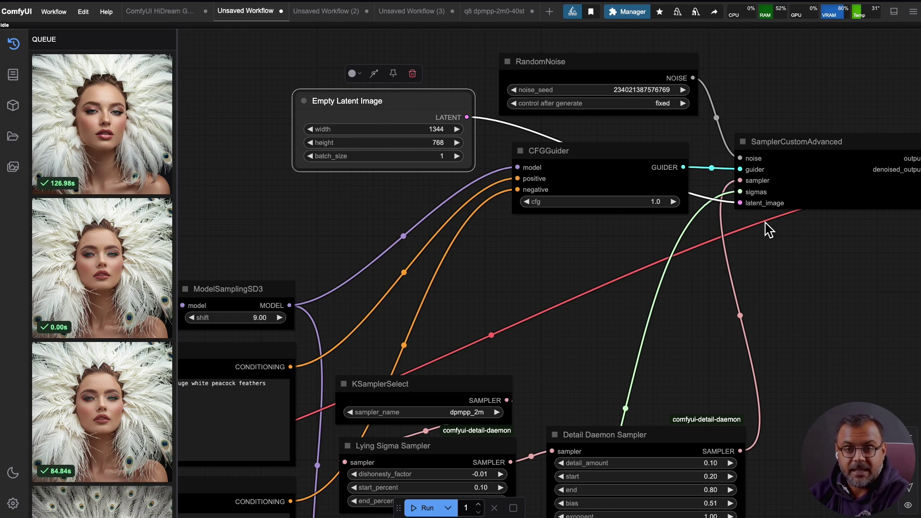
# Move BasicScheduler under Empty Latent Image and review its scheduler options
pyautogui.click(539, 85)
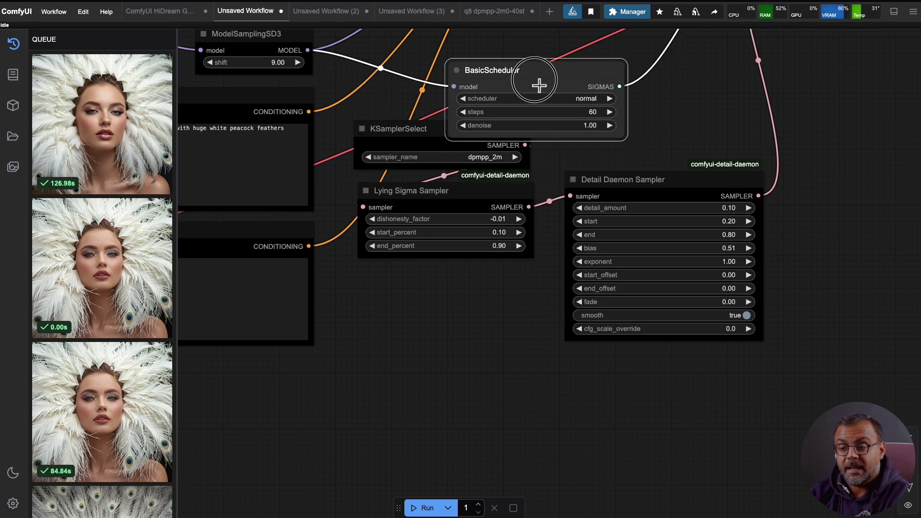
pyautogui.scroll(5, 682, 105)
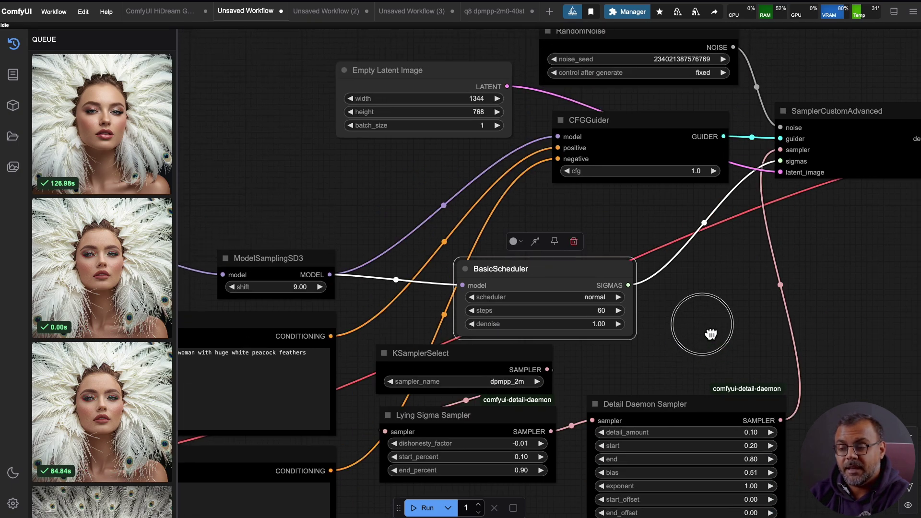
pyautogui.moveTo(547, 286); pyautogui.dragTo(451, 188)
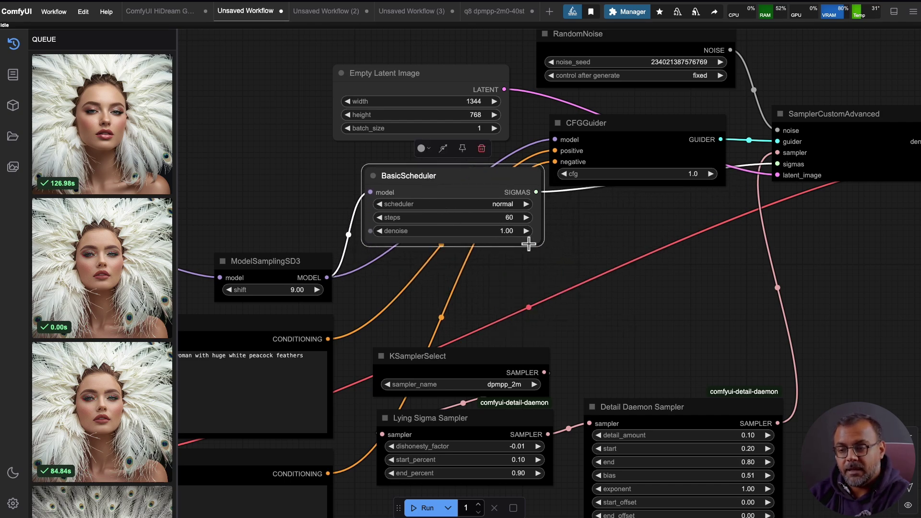
pyautogui.click(509, 205)
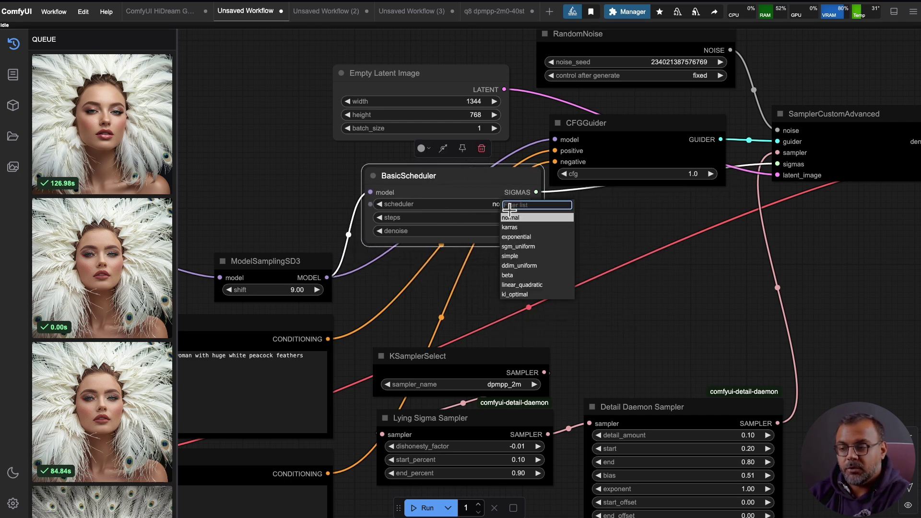
pyautogui.scroll(-5, 465, 102)
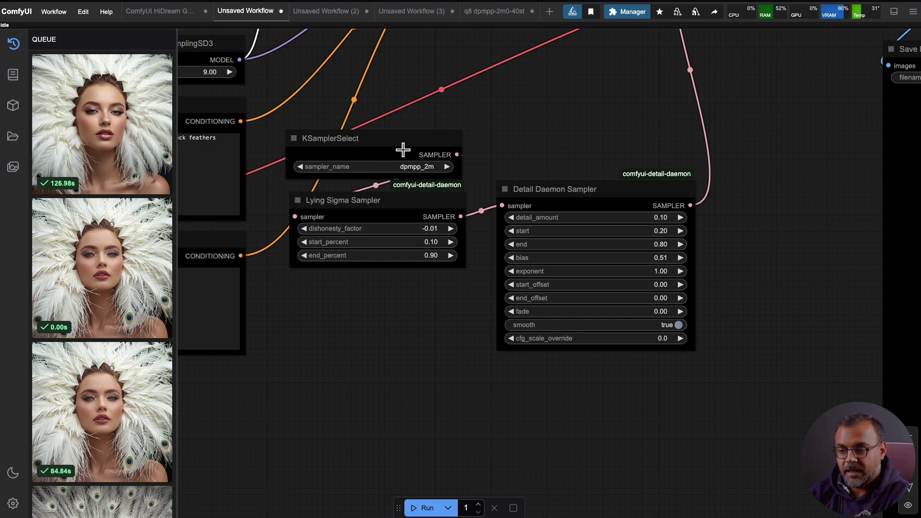
# Place KSamplerSelect under BasicScheduler with the Lying Sigma Sampler beside it
pyautogui.moveTo(396, 145); pyautogui.dragTo(372, 90)
pyautogui.moveTo(534, 102); pyautogui.dragTo(549, 411)
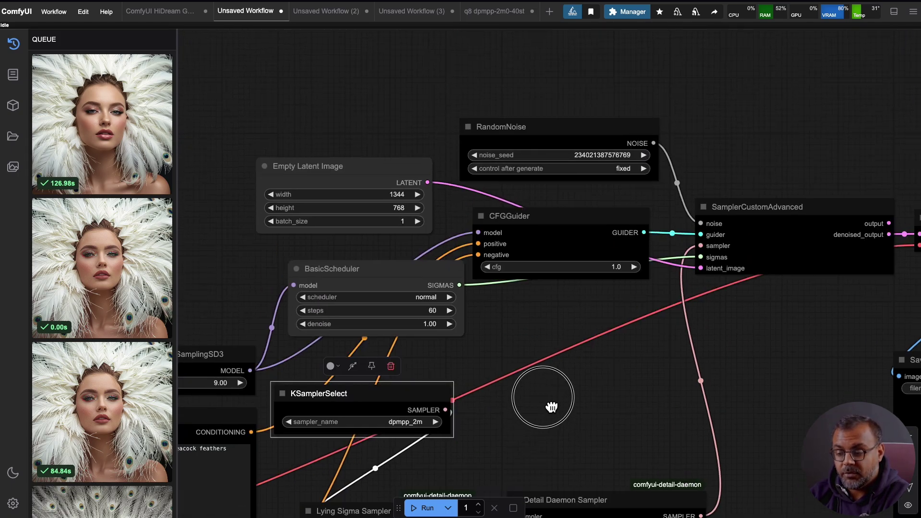
pyautogui.moveTo(551, 407); pyautogui.dragTo(539, 390)
pyautogui.moveTo(487, 449); pyautogui.dragTo(568, 275)
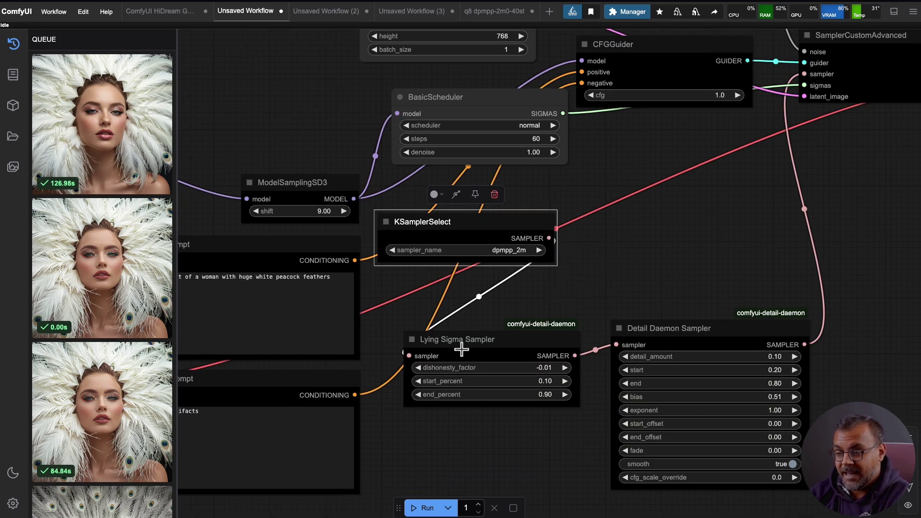
pyautogui.moveTo(461, 349); pyautogui.dragTo(651, 219)
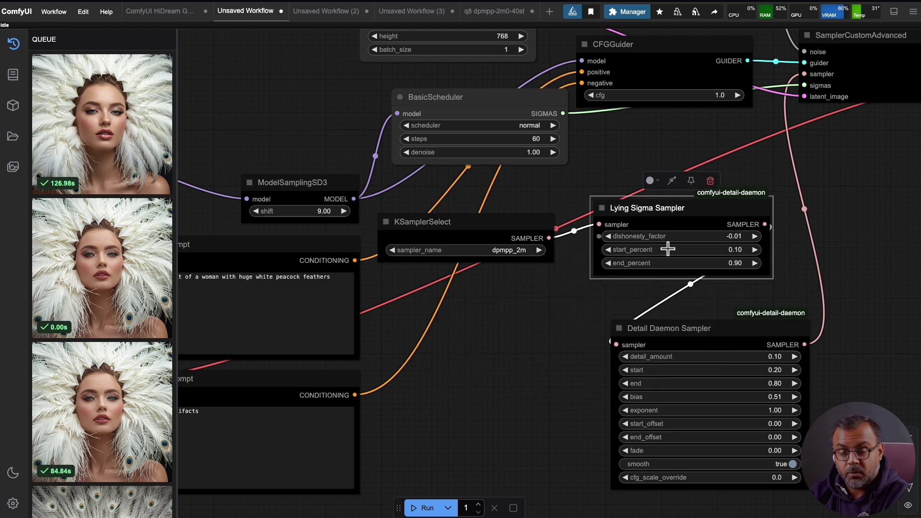
# Pan and zoom over VAE Decode, Save Image and the Detail Daemon nodes
pyautogui.moveTo(779, 218); pyautogui.dragTo(524, 234)
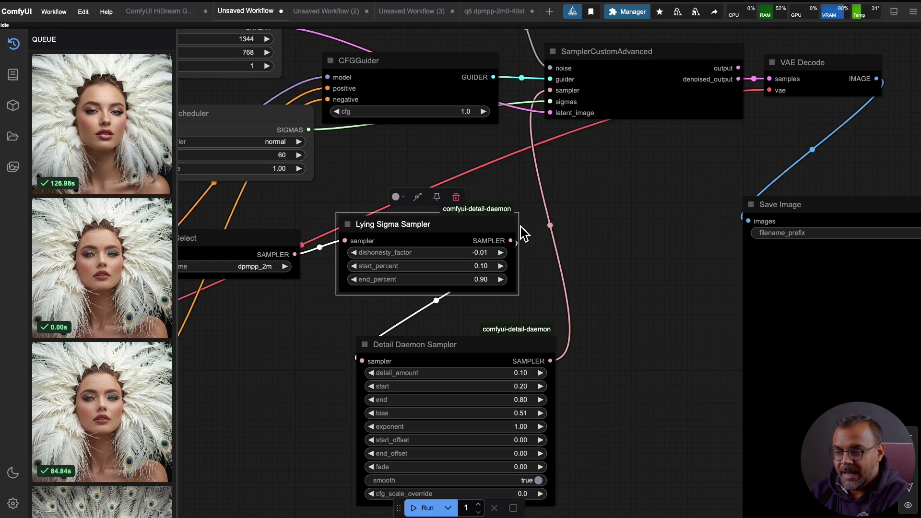
pyautogui.moveTo(314, 433); pyautogui.dragTo(313, 346)
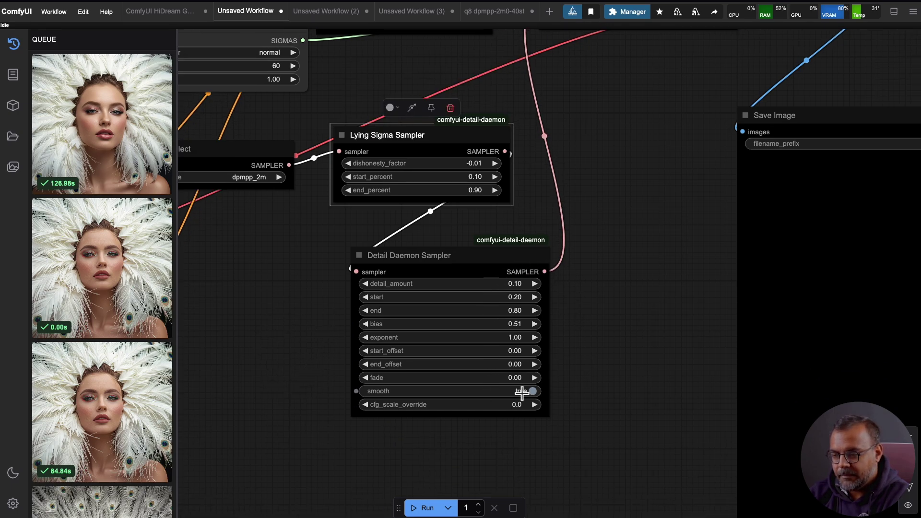
pyautogui.scroll(3, 521, 393)
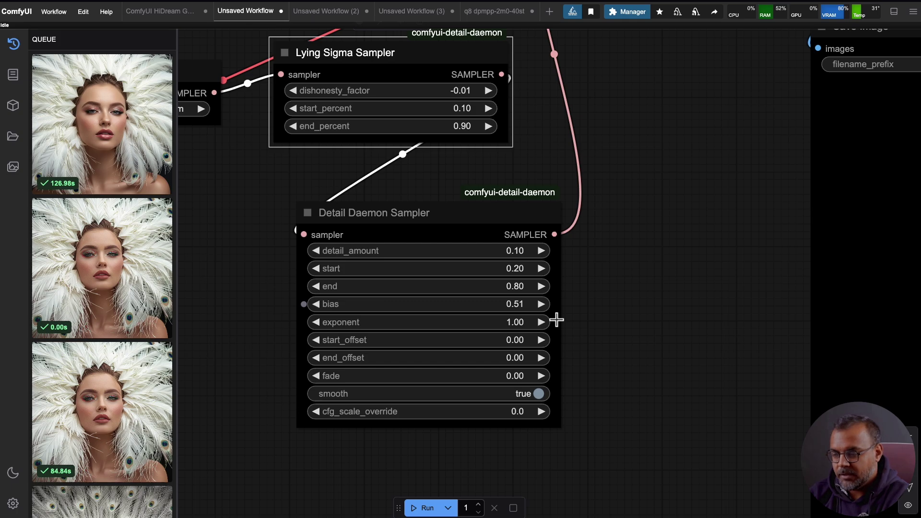
pyautogui.scroll(10, 672, 181)
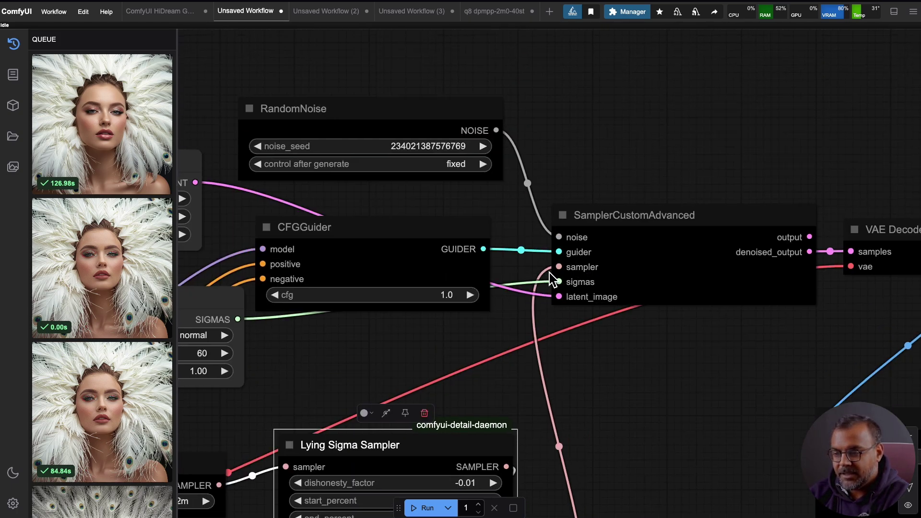
pyautogui.moveTo(720, 173); pyautogui.dragTo(483, 136)
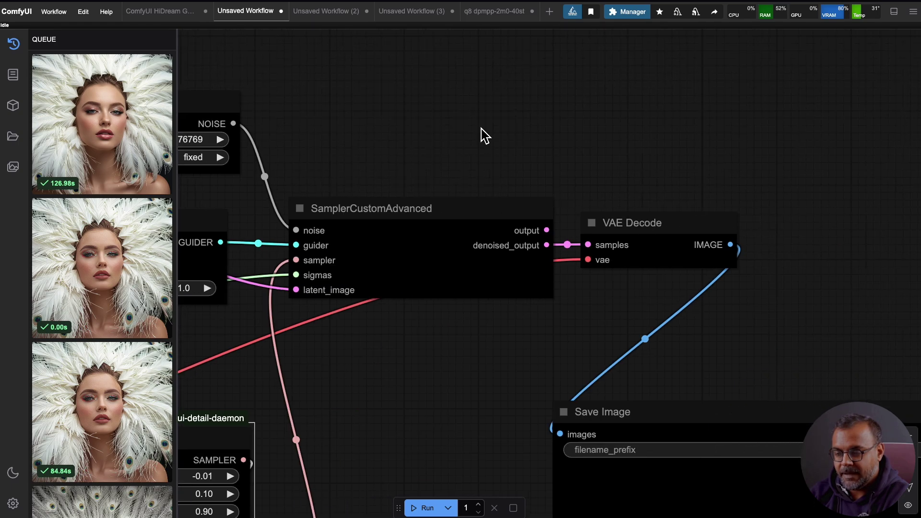
pyautogui.moveTo(579, 407); pyautogui.dragTo(360, 257)
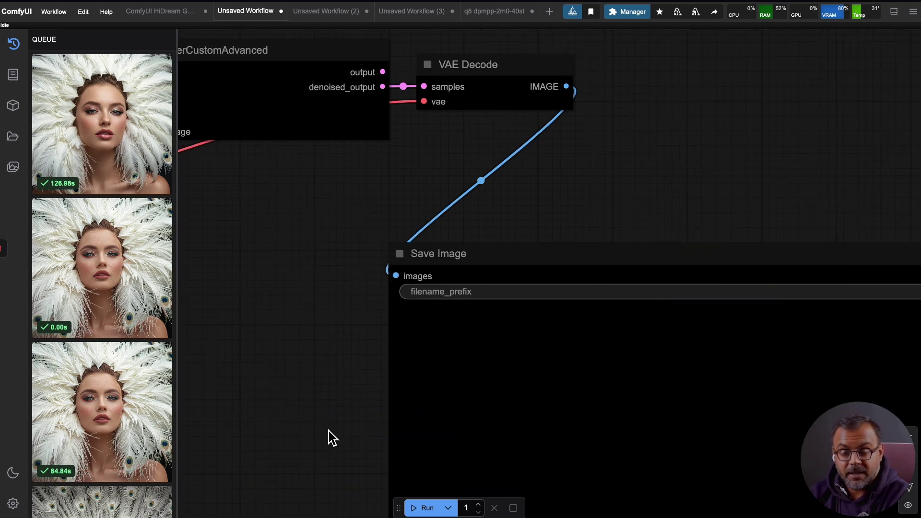
# Zoom out and pan to show the whole sampler chain at once
pyautogui.scroll(-5, 329, 438)
pyautogui.moveTo(319, 438); pyautogui.dragTo(631, 259)
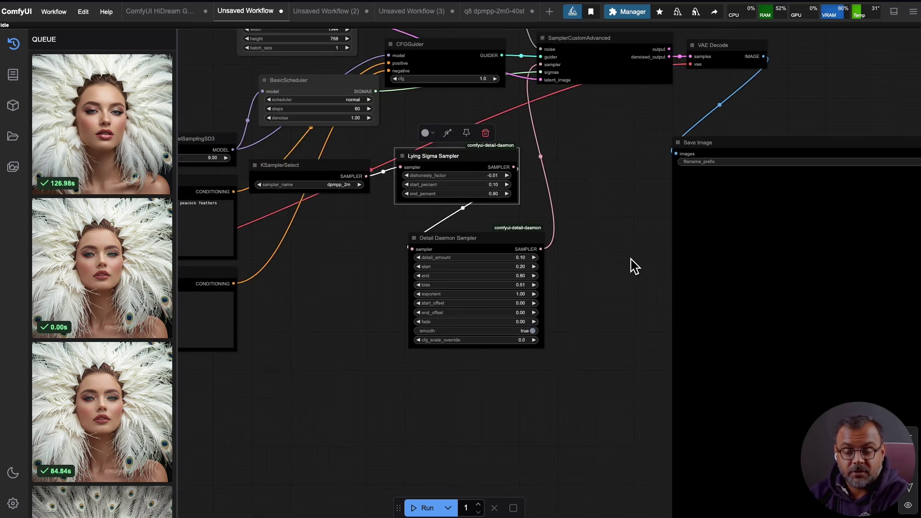